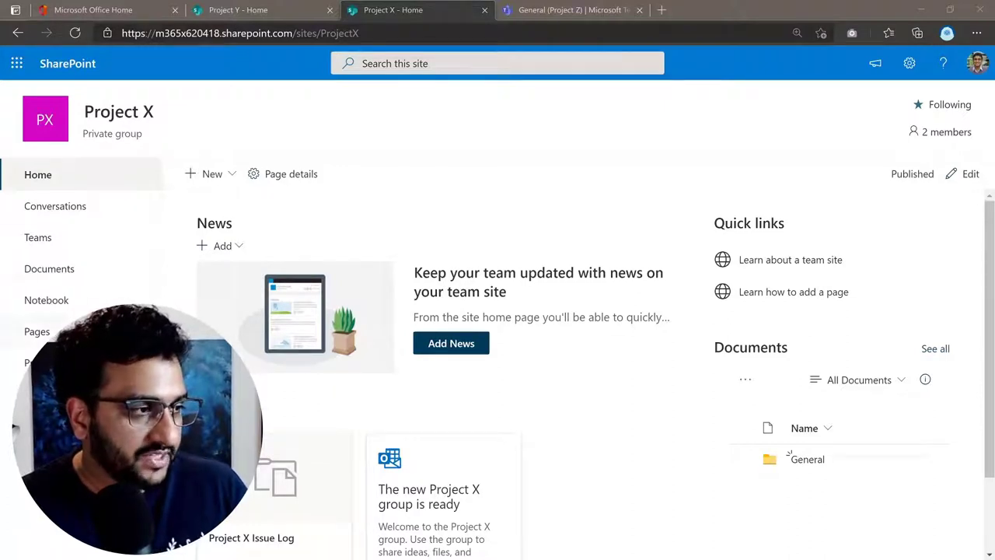
Open the Project X Issue Log and review its three New issues sharing one Issue Location
click(204, 535)
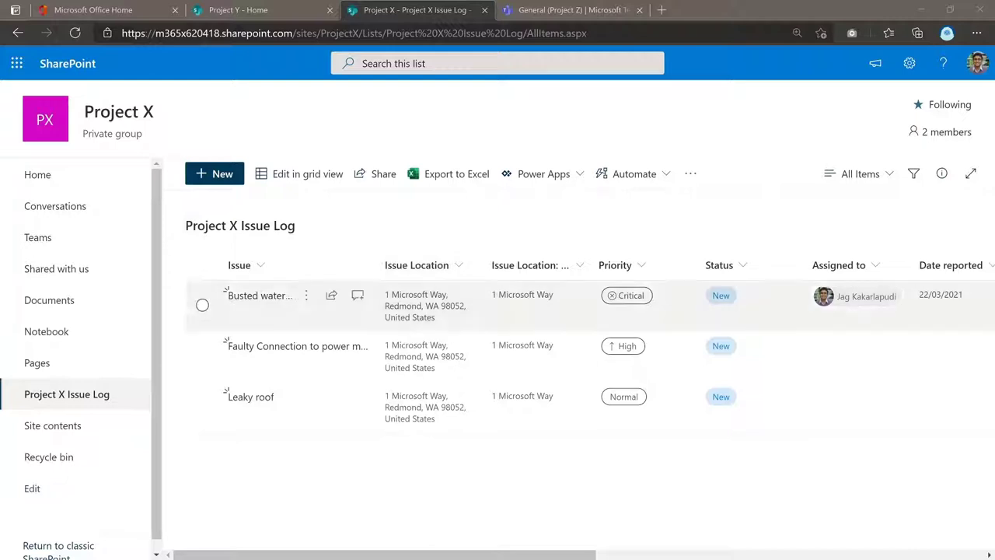
mouse_move(425, 406)
mouse_move(423, 306)
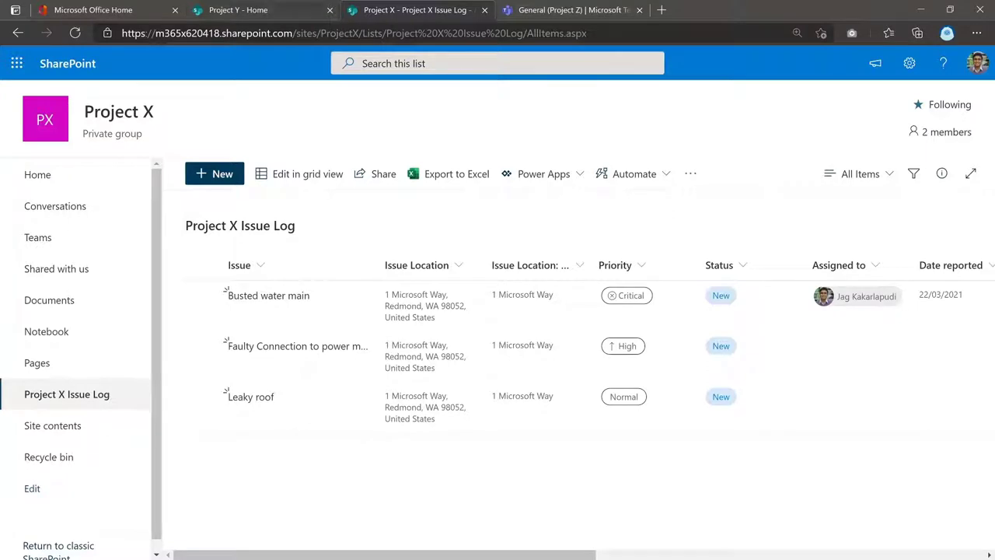
On the Project Y - Home site, choose New > List to bring up the Create a list dialog
key(ctrl+shift+Tab)
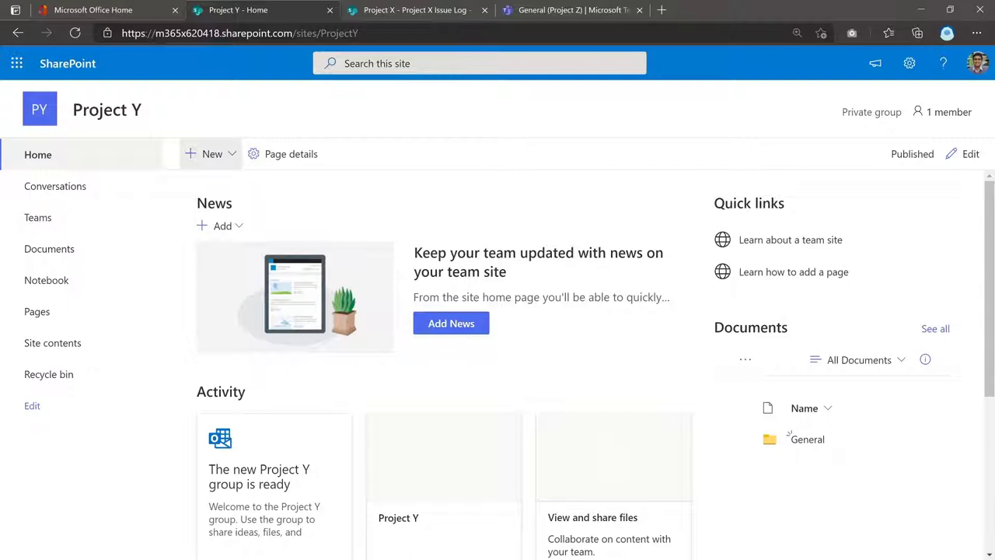
click(209, 154)
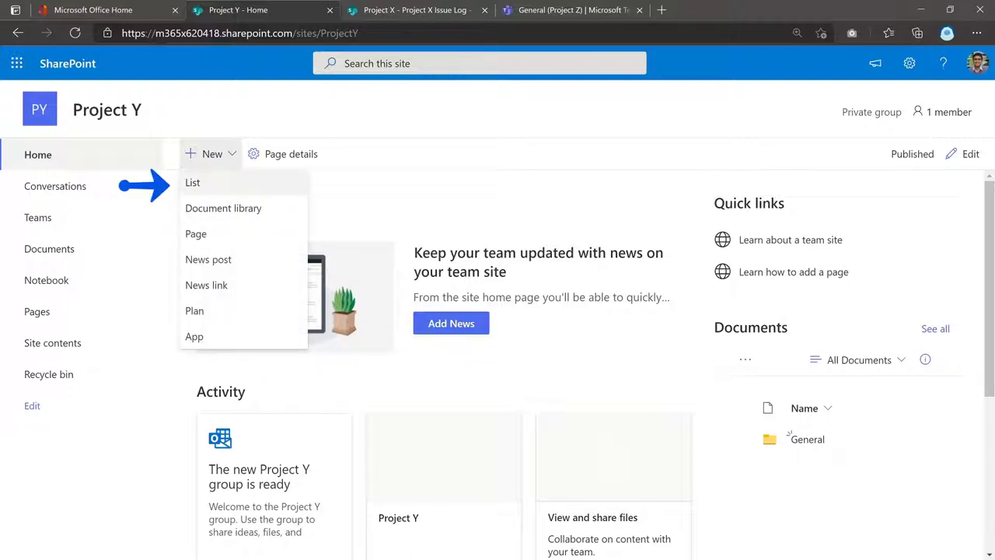
click(194, 182)
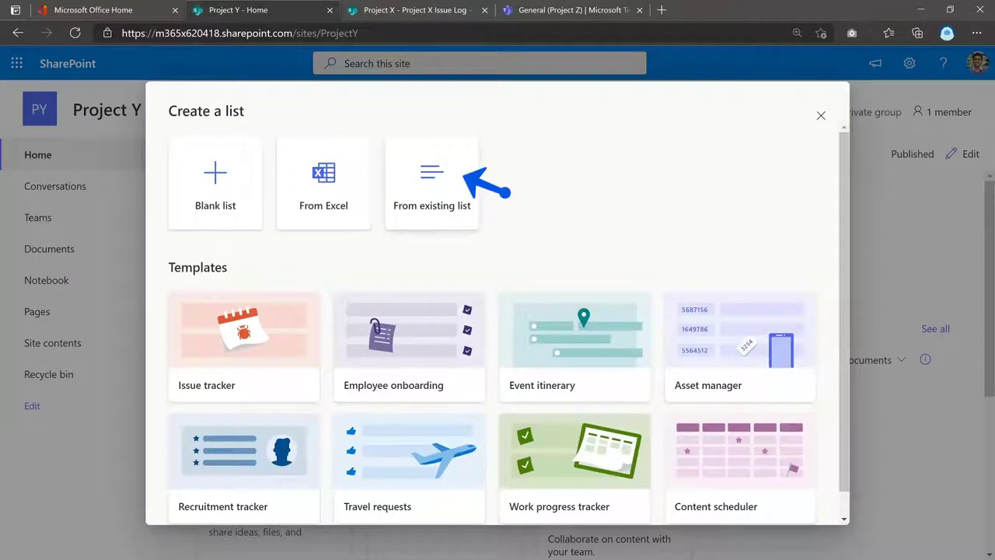
Create the list from the existing Project X Issue Log on the Project X site and continue to naming
click(431, 183)
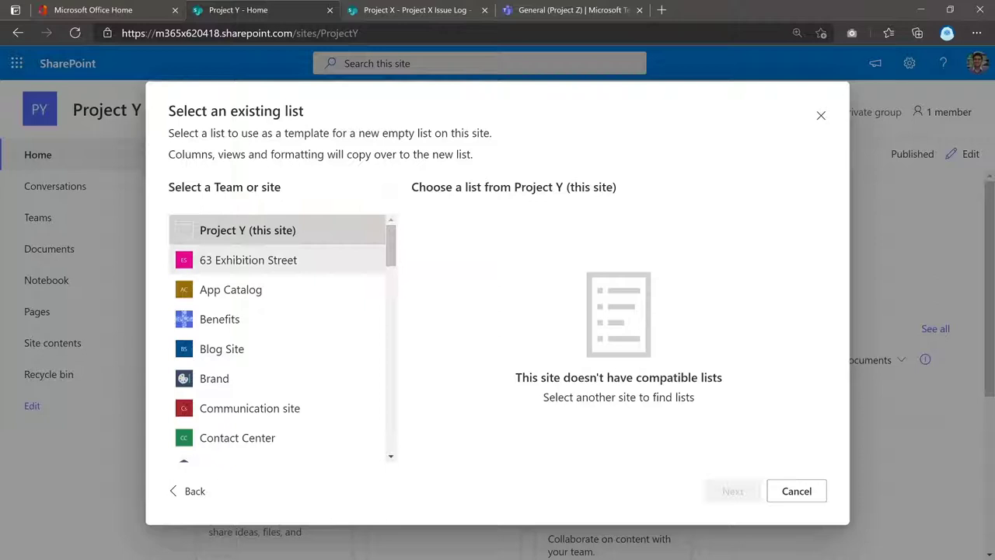
scroll(282, 339, down, 2)
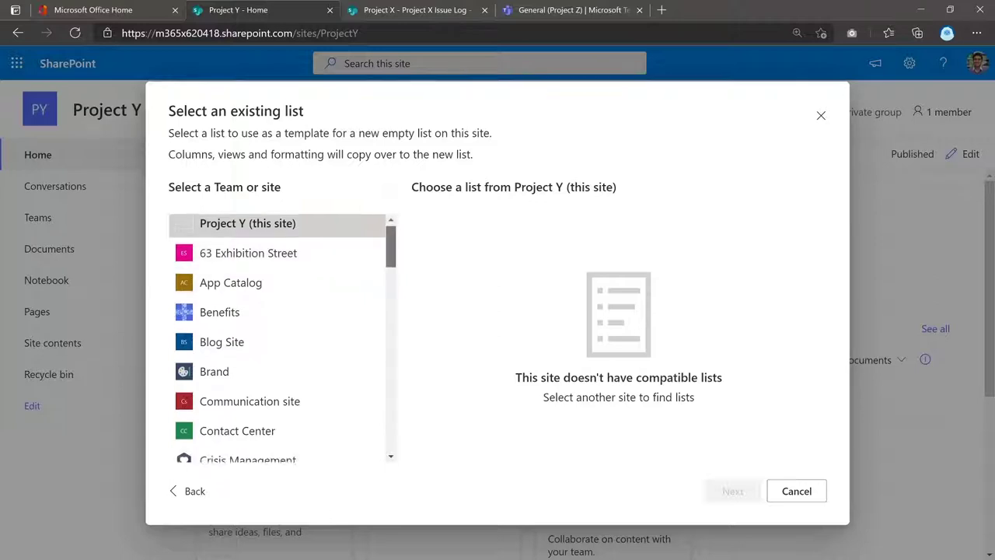
scroll(282, 338, down, 5)
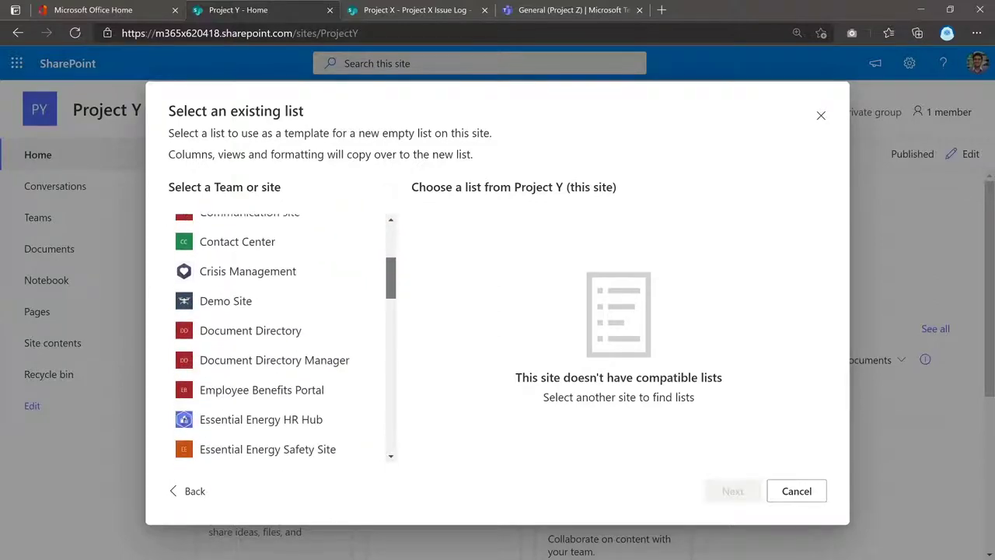
scroll(282, 339, down, 5)
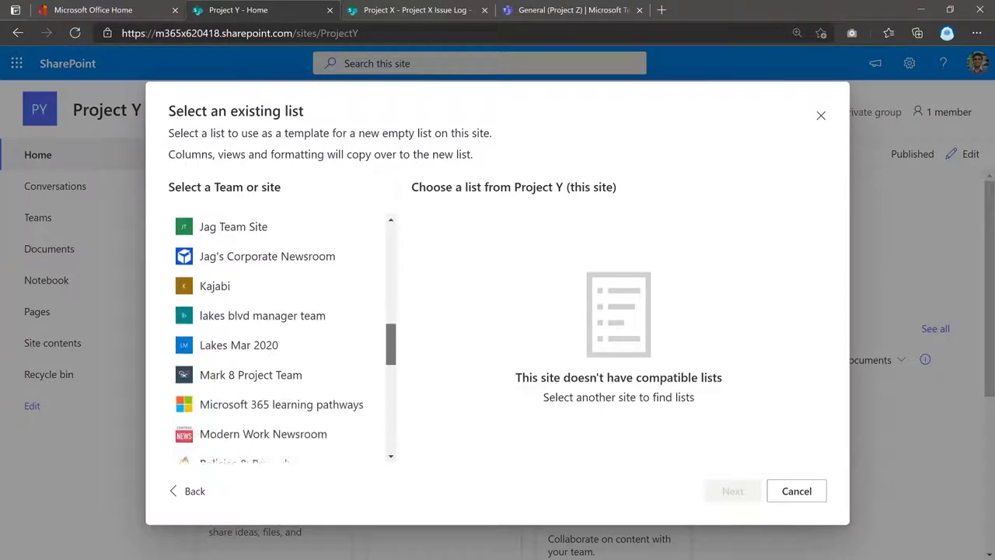
scroll(282, 339, down, 3)
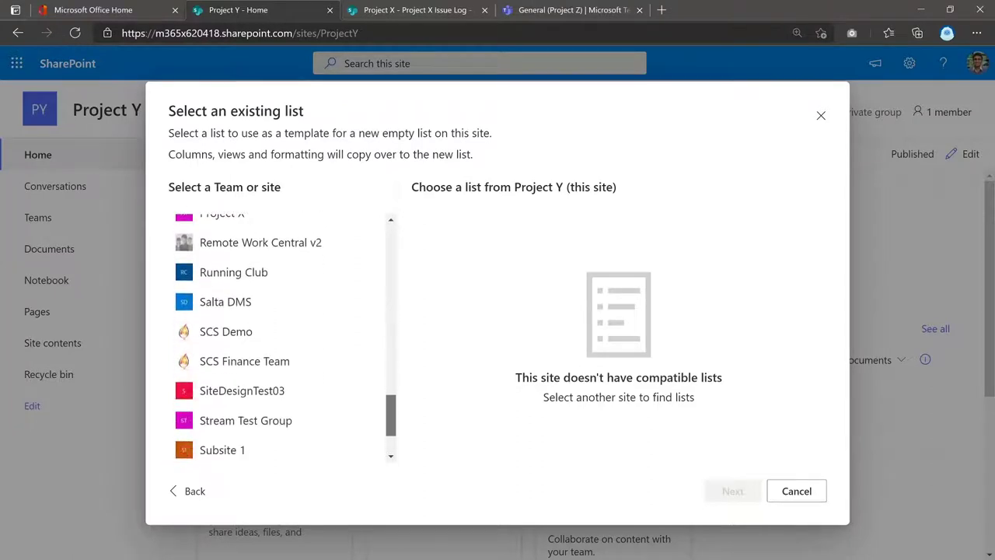
scroll(282, 339, up, 3)
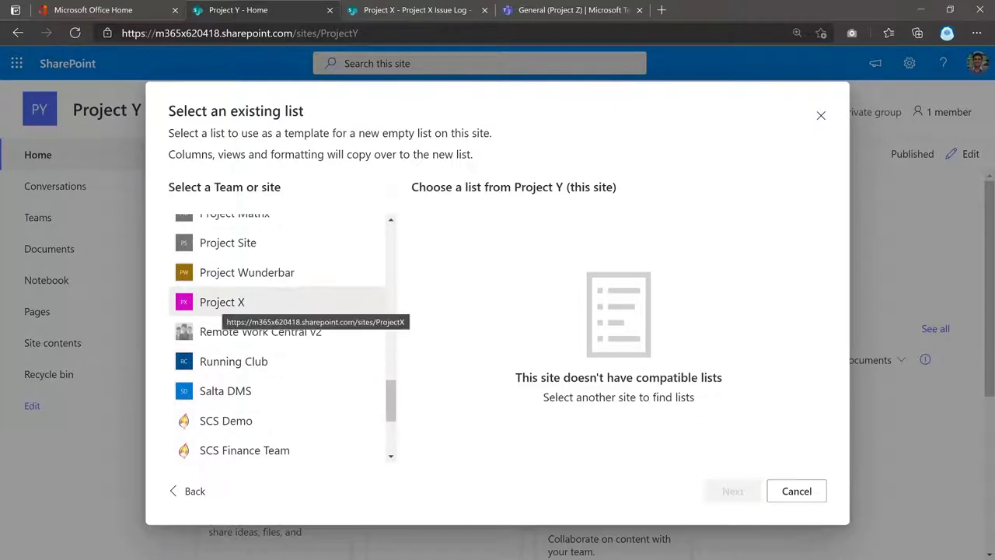
click(225, 303)
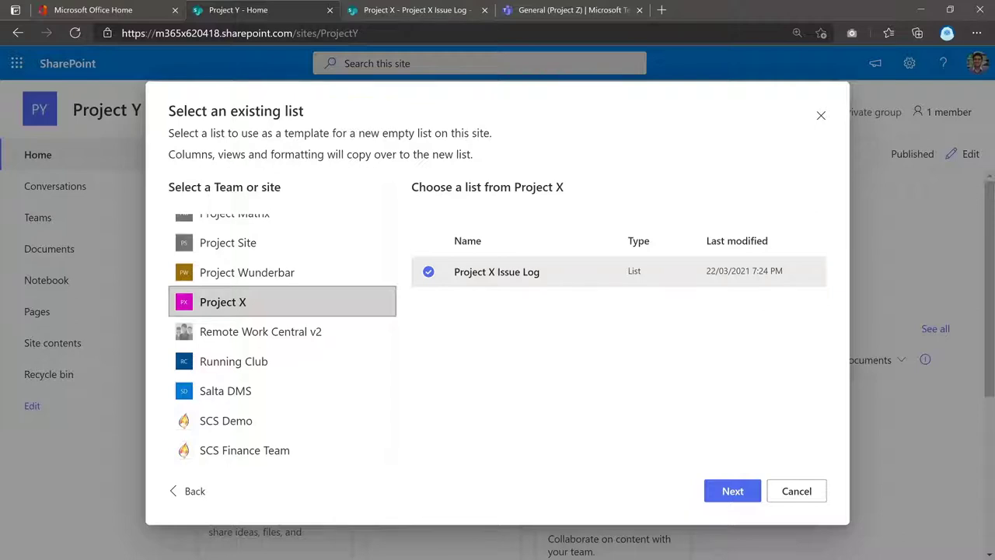
click(733, 491)
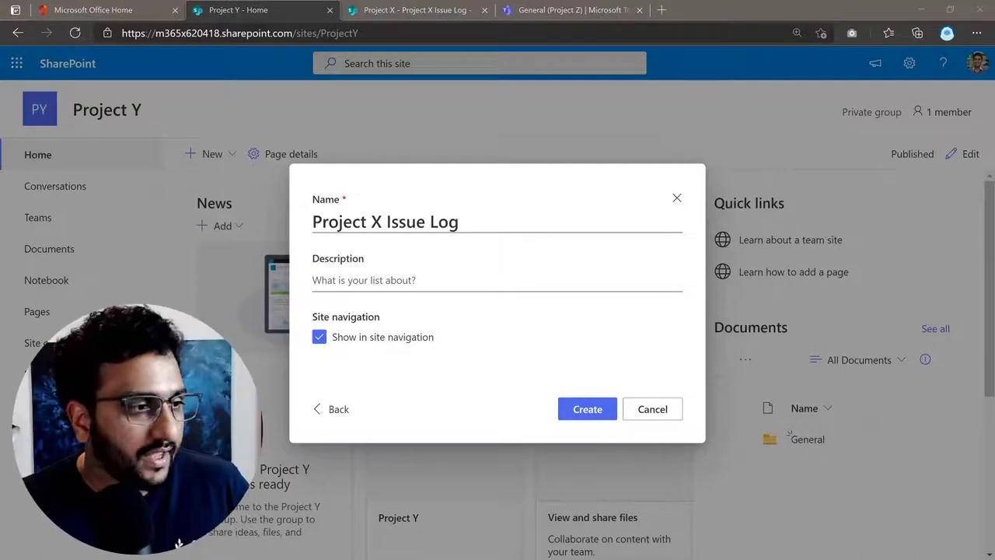
Rename the new list to 'Project Y Issue Log' and create it
click(382, 221)
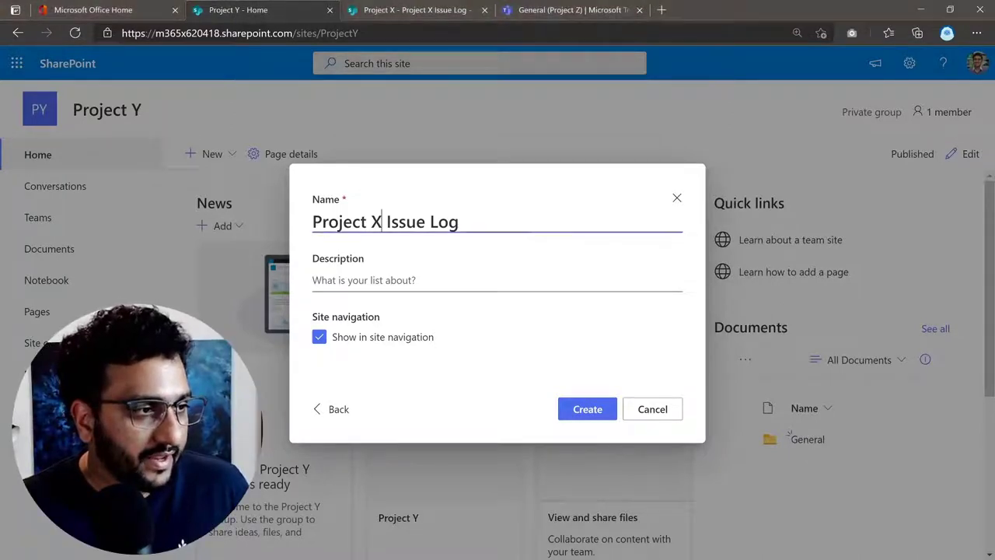
key(shift+Left)
text(Y)
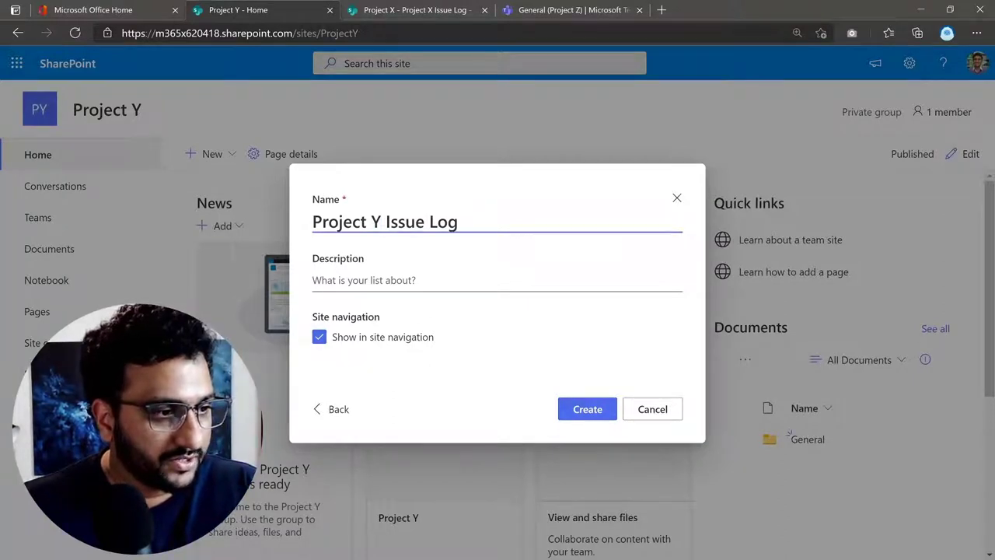
click(587, 409)
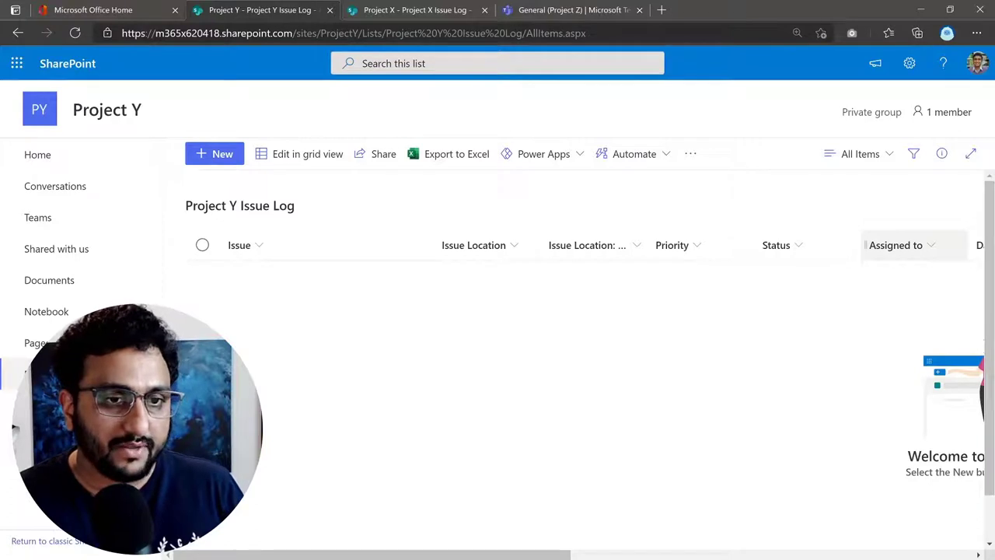
In Teams, go to the Project Z team's General channel Posts page
key(ctrl+4)
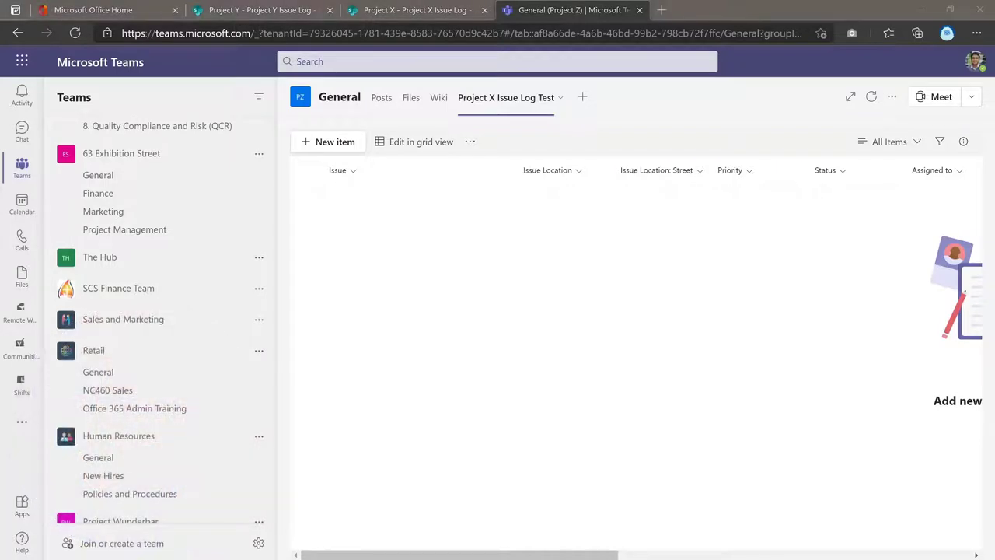
scroll(156, 256, down, 5)
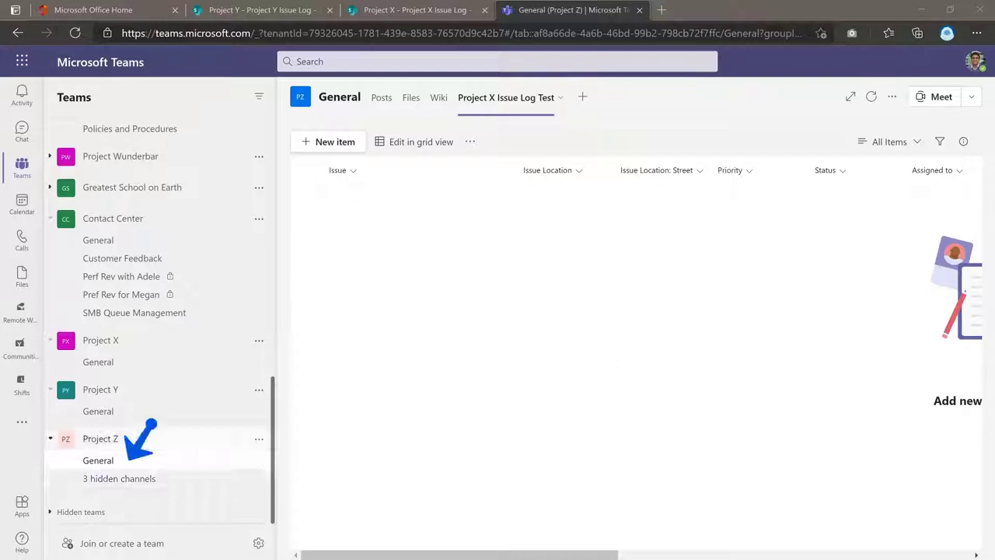
click(100, 460)
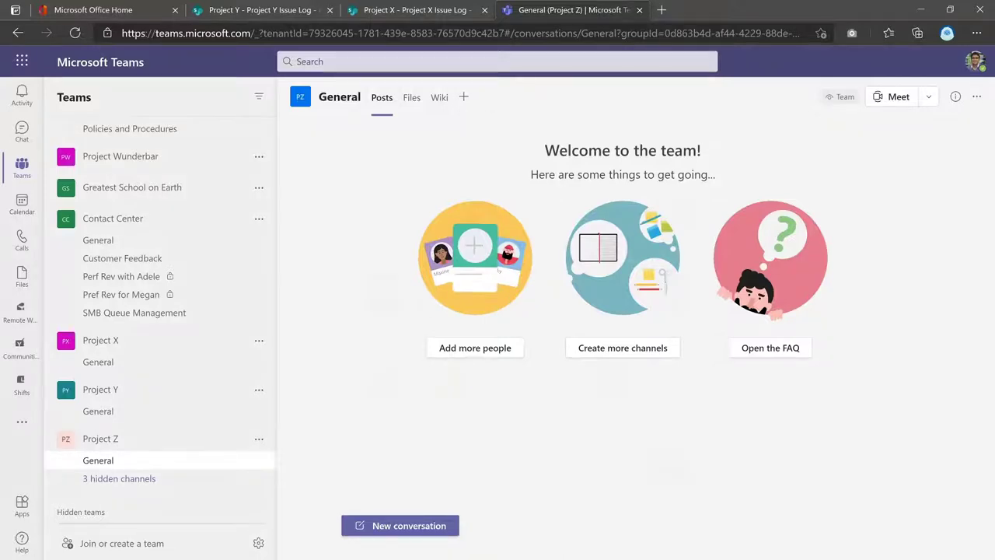
Add and save a Lists tab in the Project Z General channel
click(463, 98)
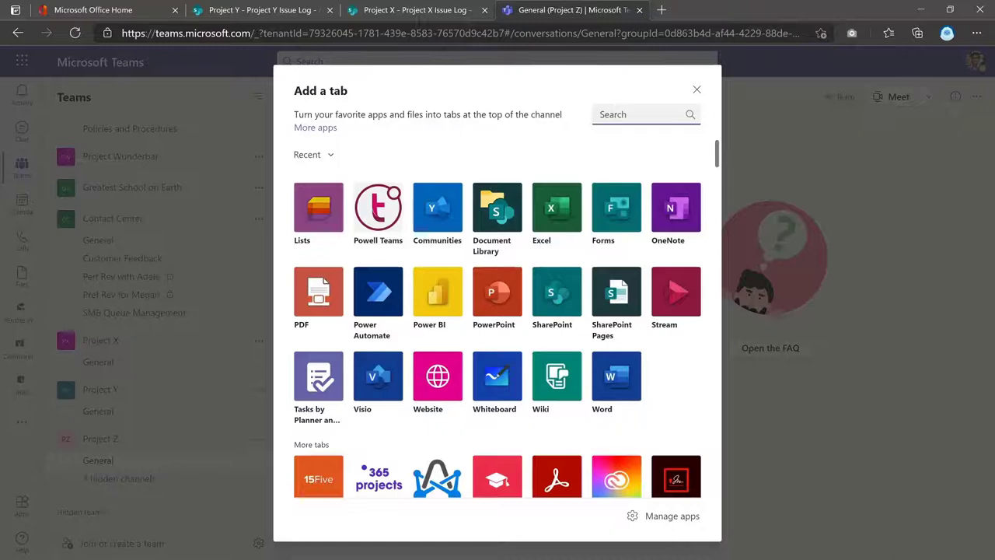
key(Escape)
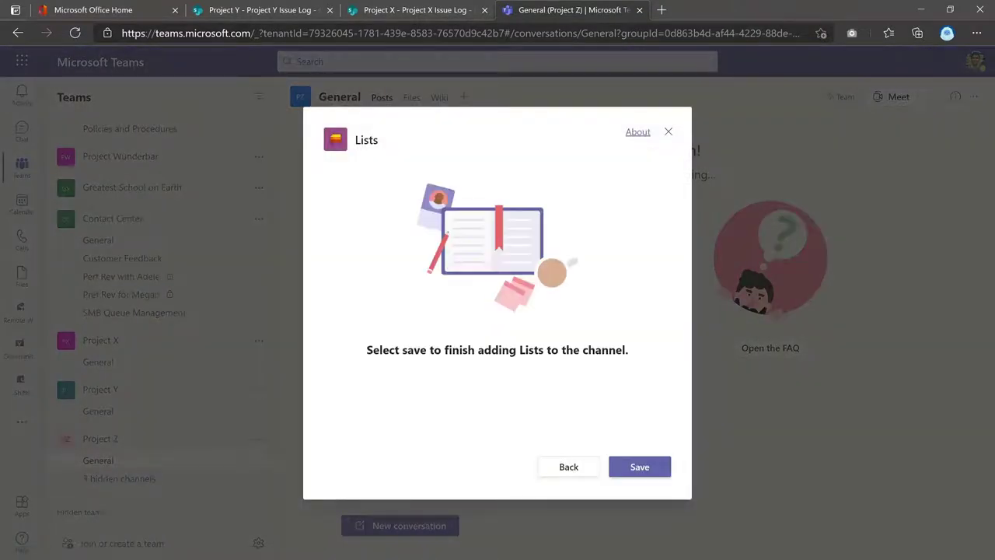
click(640, 467)
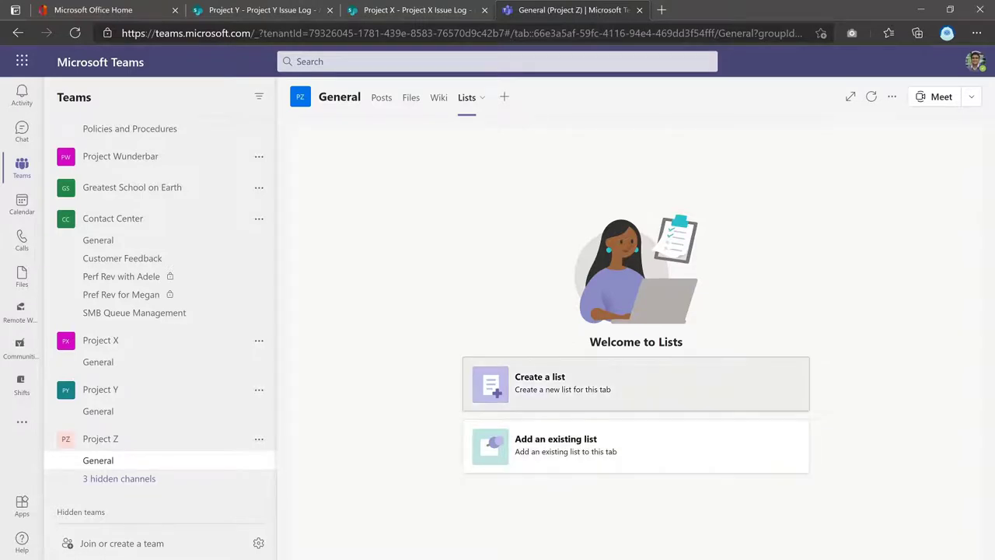
Create a list from the existing Project X Issue Log on the Project X site, reaching the naming step
click(544, 382)
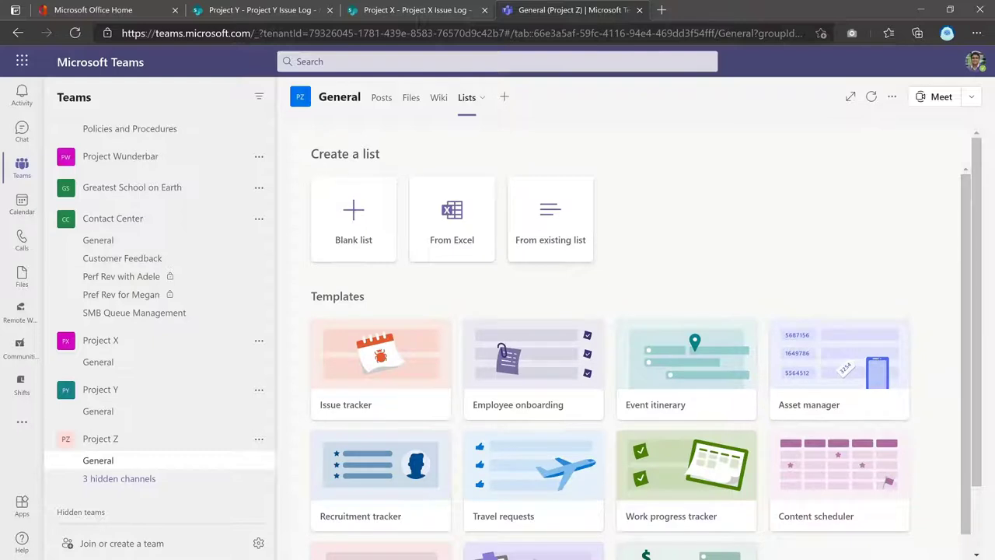
click(551, 221)
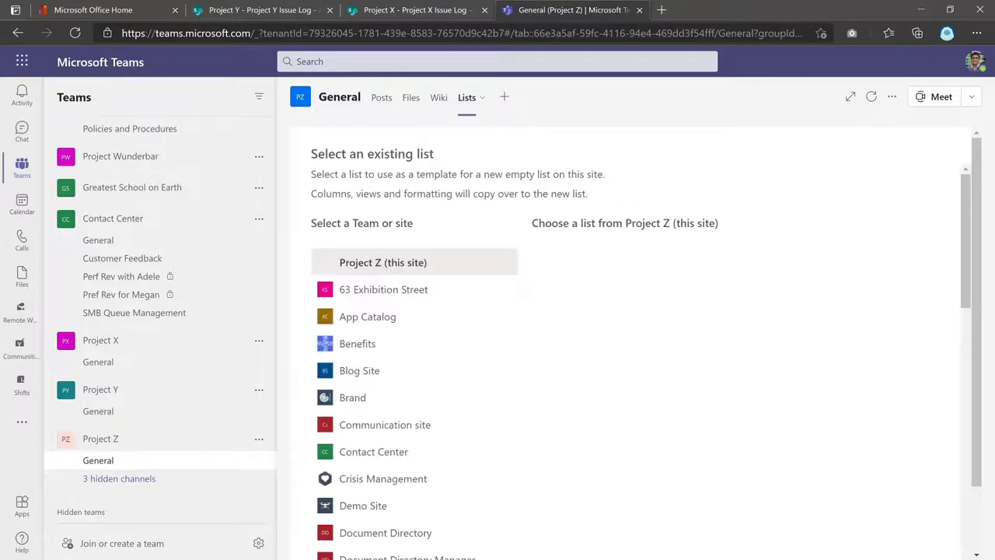
scroll(412, 342, down, 12)
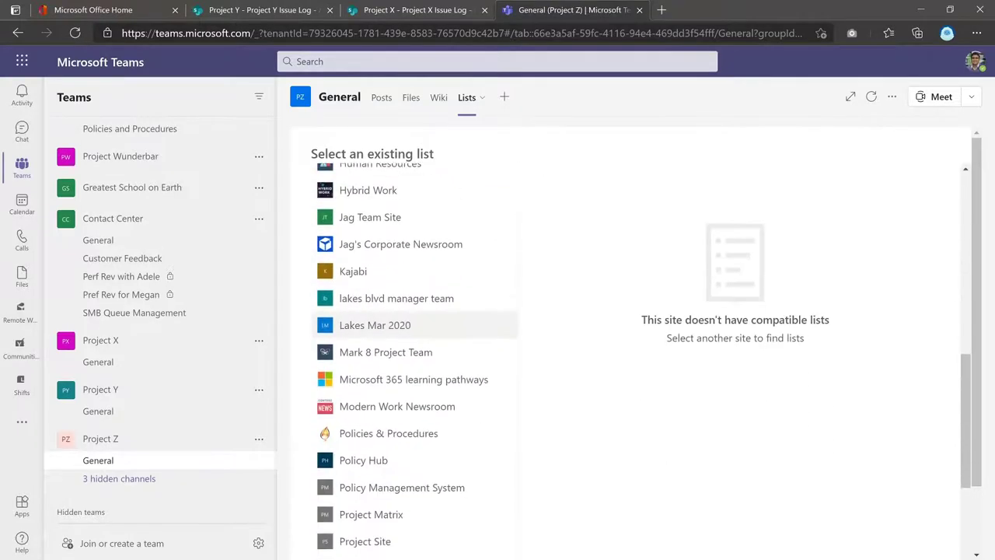
scroll(412, 373, down, 4)
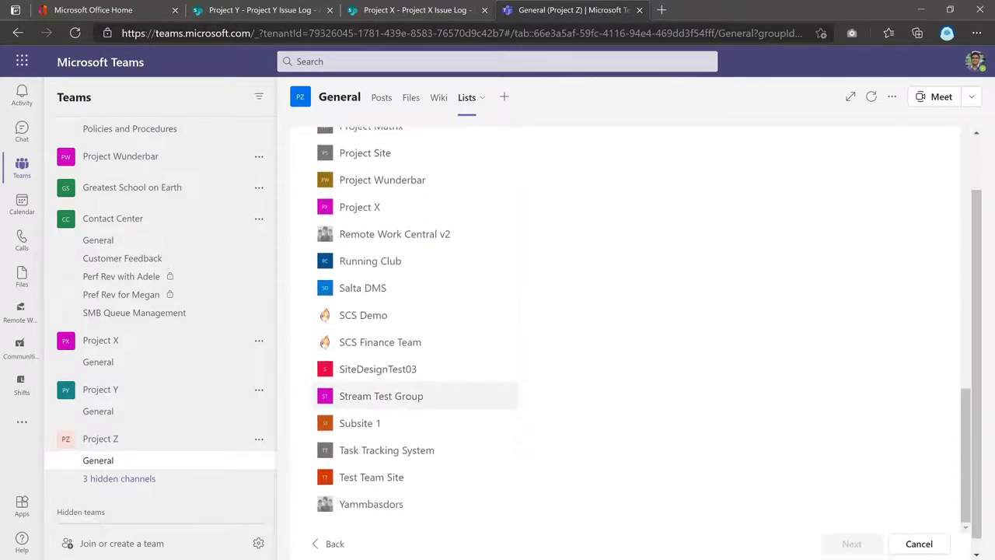
scroll(412, 326, up, 3)
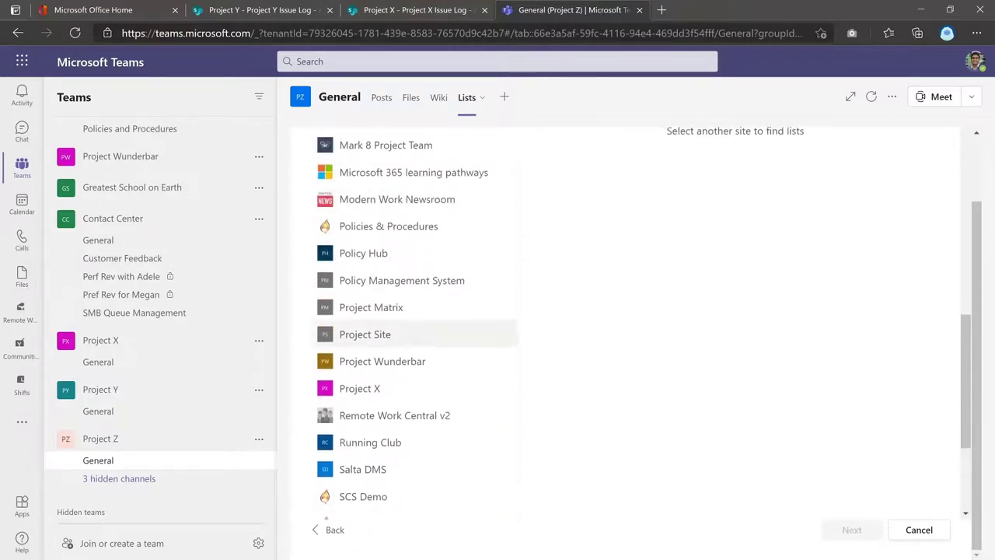
click(373, 388)
scroll(412, 327, up, 3)
scroll(412, 326, up, 6)
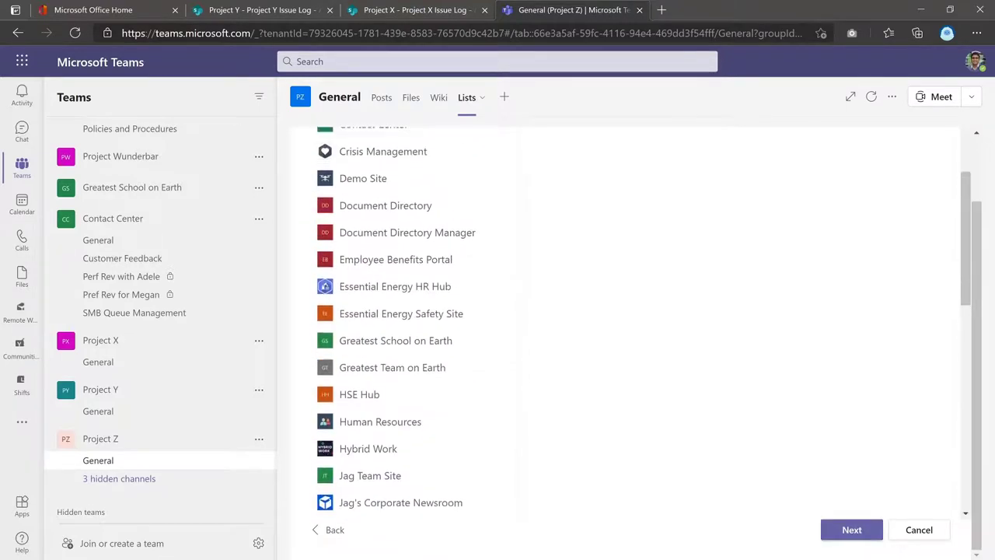
Rename the new list to 'Project z Issue Log' and create it
click(851, 529)
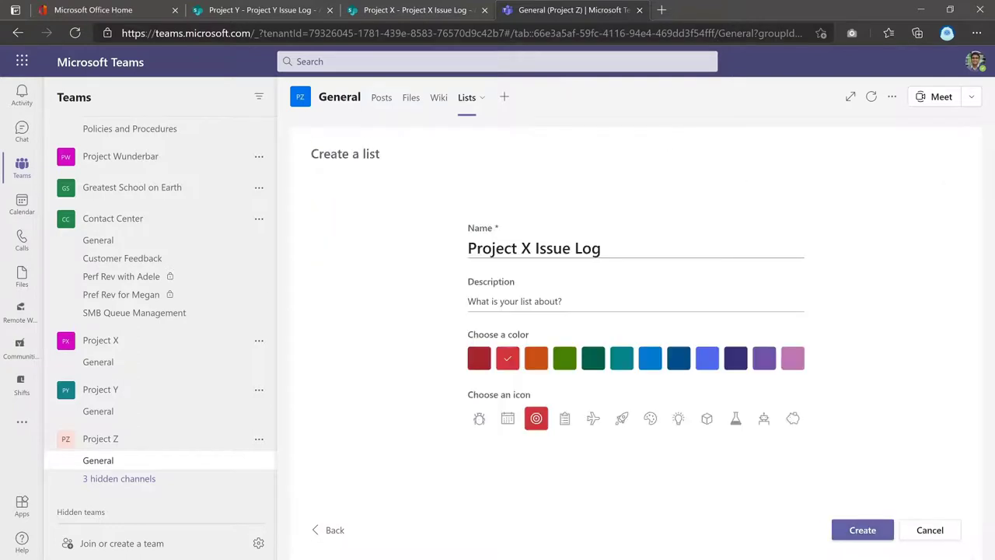
double_click(525, 248)
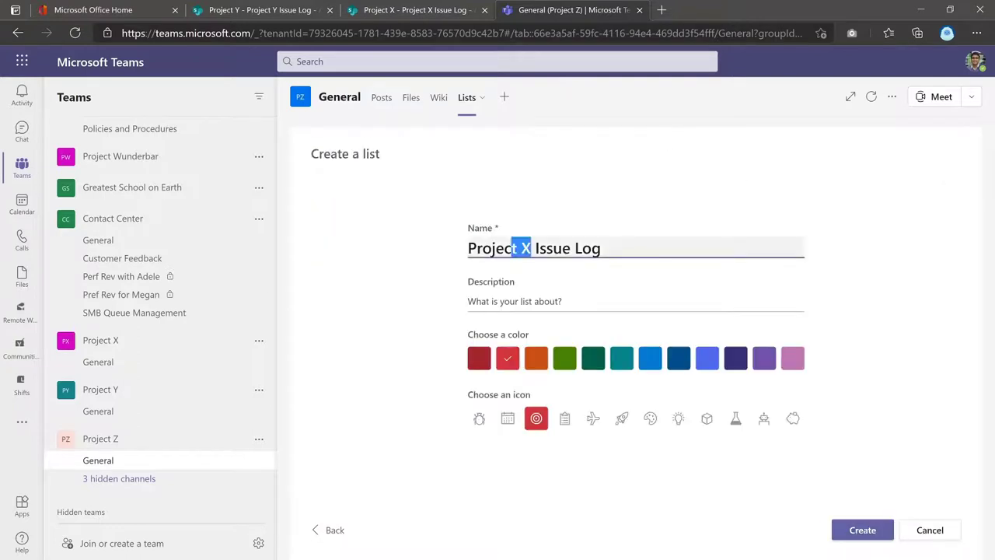
text(z)
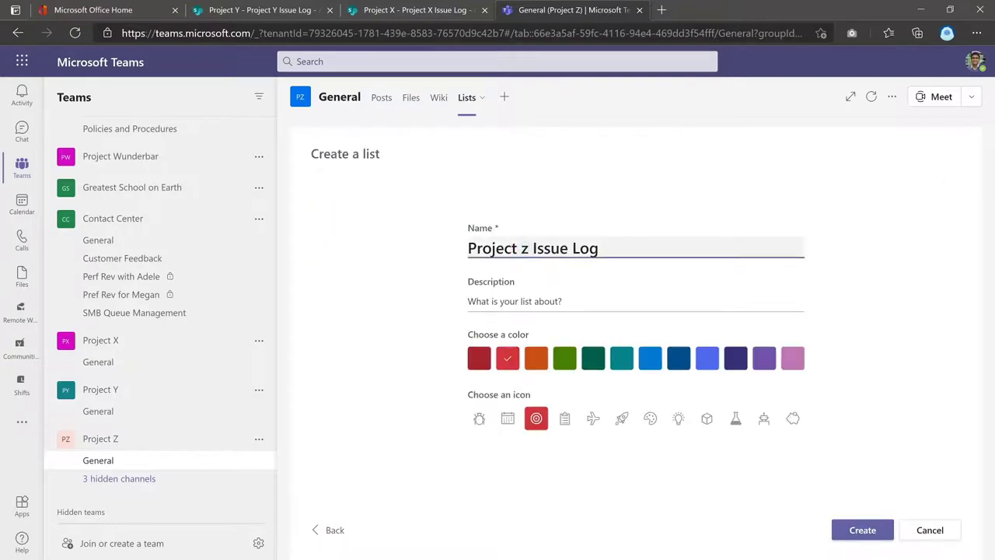
click(862, 529)
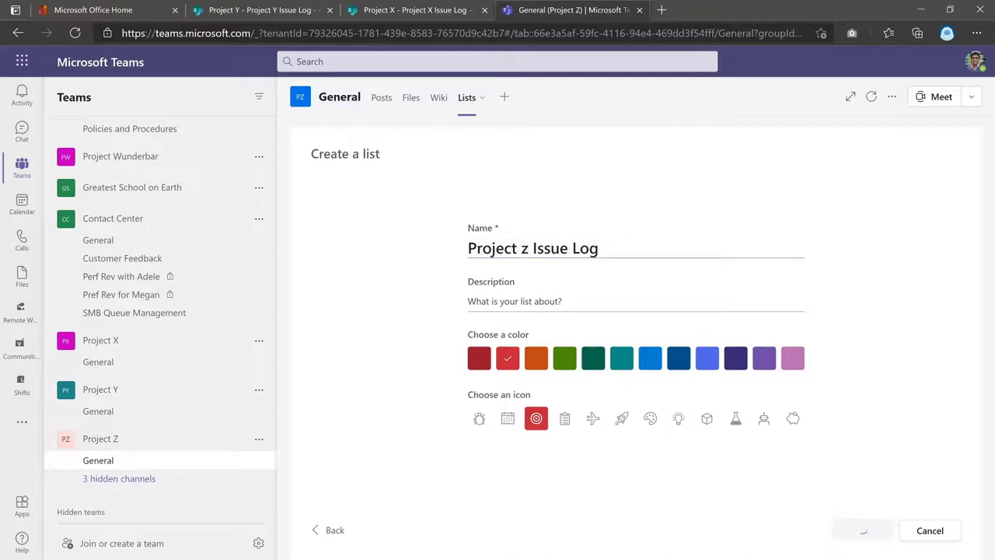